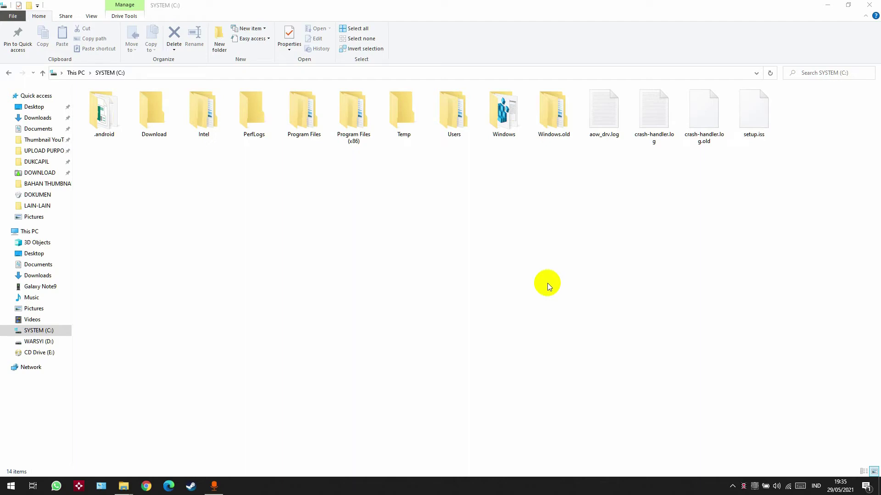
Step: Open the Windows.old folder's properties on SYSTEM (C:) to see its 31,3 GB size
{"action": "right_click", "coordinate": [562, 126]}
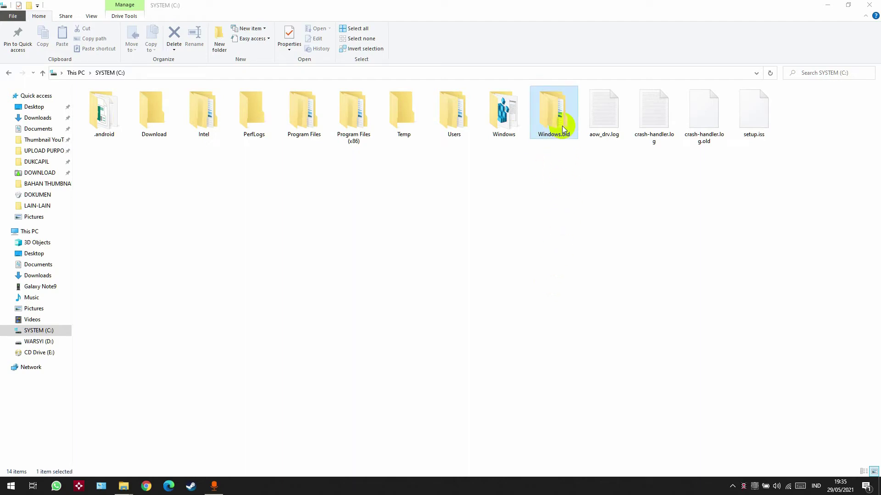
{"action": "left_click", "coordinate": [584, 394]}
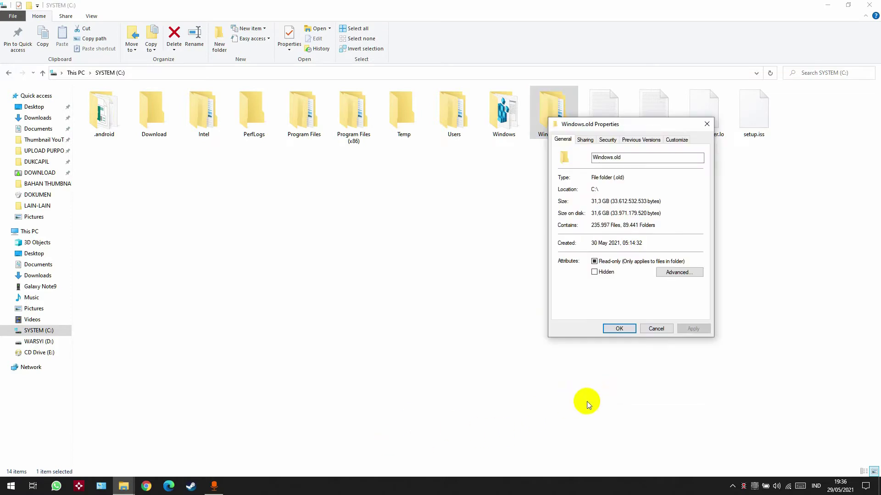
Step: Close the Windows.old properties and File Explorer, then refresh the desktop
{"action": "left_click", "coordinate": [622, 329]}
{"action": "left_click", "coordinate": [869, 5]}
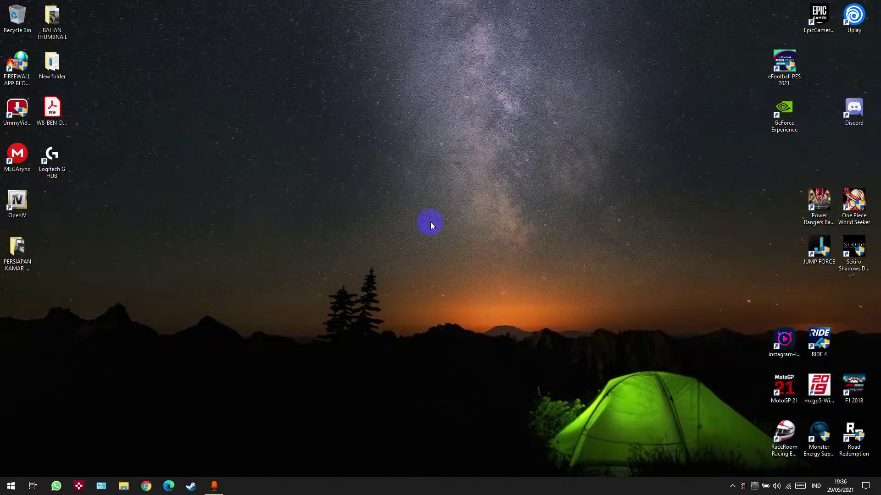
{"action": "right_click", "coordinate": [430, 222]}
{"action": "left_click", "coordinate": [456, 247]}
Step: Search Start for 'clean' and run Disk Cleanup as administrator
{"action": "left_click", "coordinate": [10, 486]}
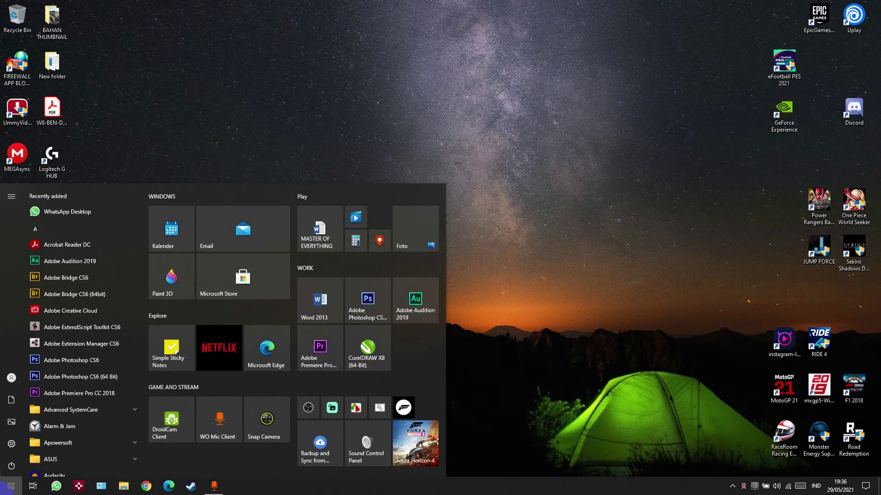
{"action": "type", "text": "clean"}
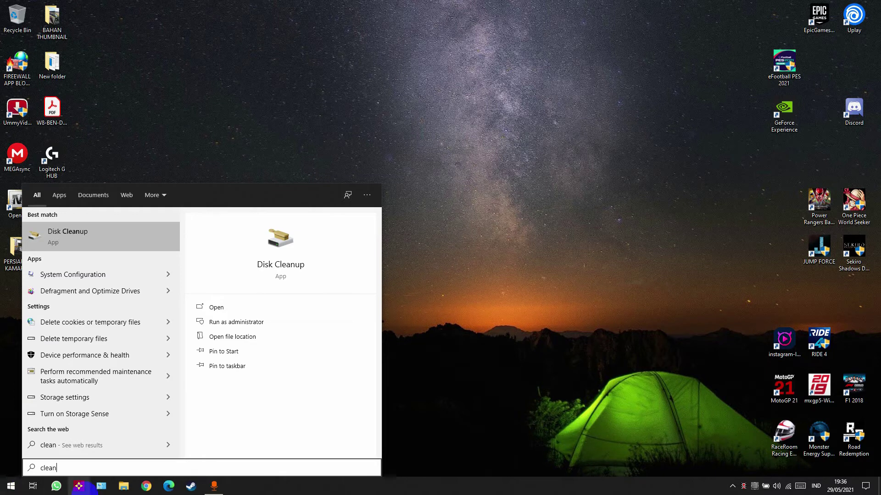
{"action": "right_click", "coordinate": [90, 234]}
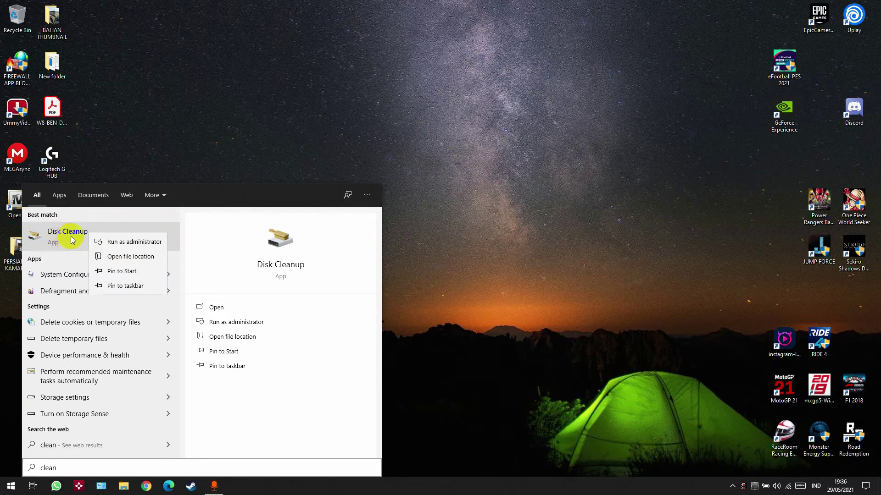
{"action": "left_click", "coordinate": [135, 243]}
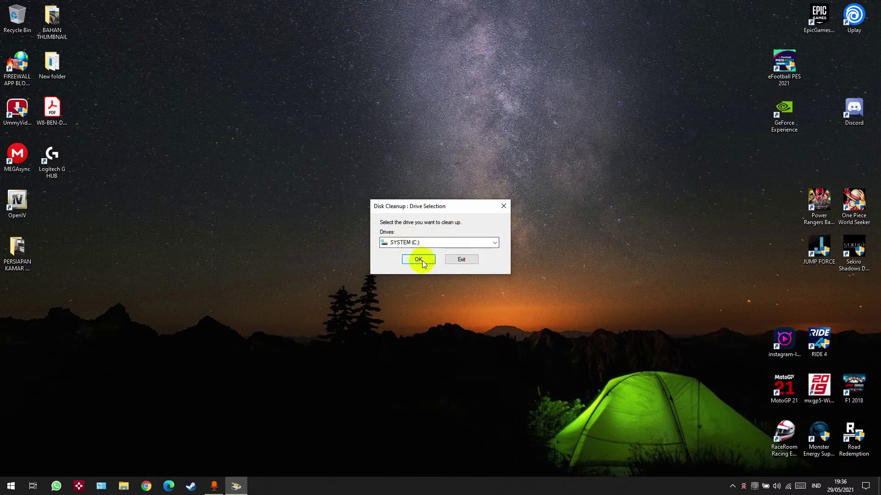
Step: Start the Disk Cleanup scan of SYSTEM (C:), browsing the drive in File Explorer while it runs
{"action": "left_click", "coordinate": [422, 261]}
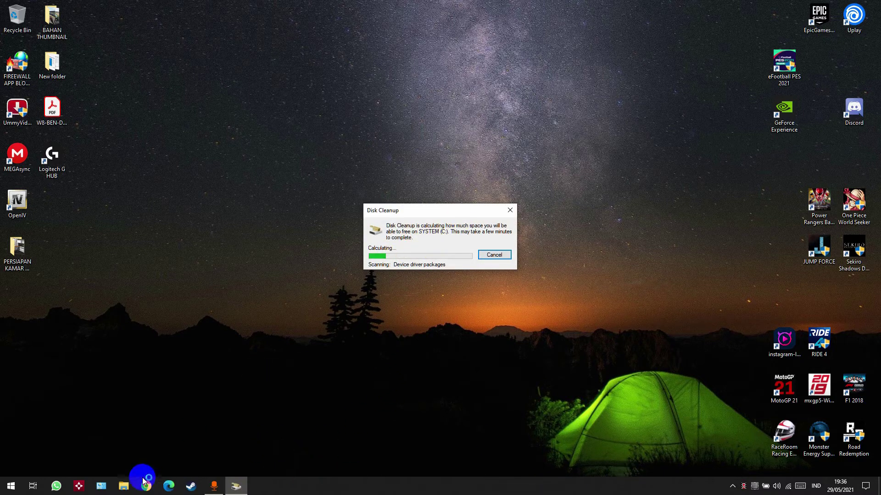
{"action": "left_click", "coordinate": [124, 487]}
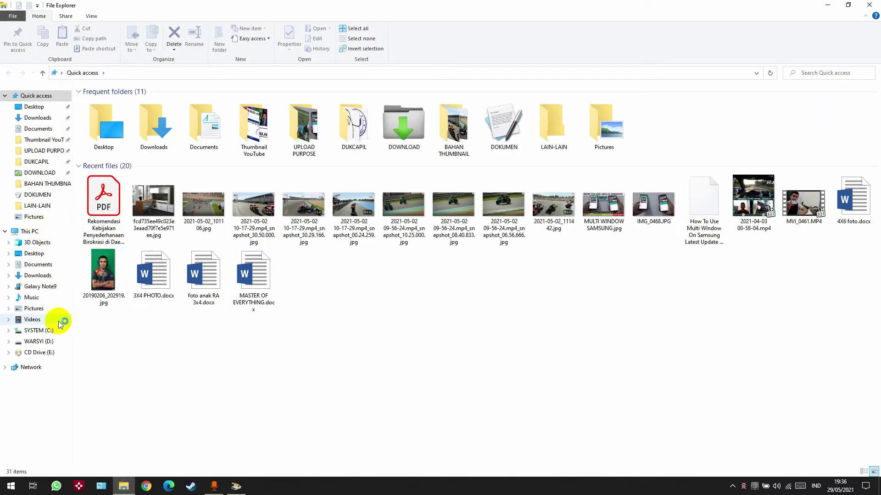
{"action": "left_click", "coordinate": [38, 330]}
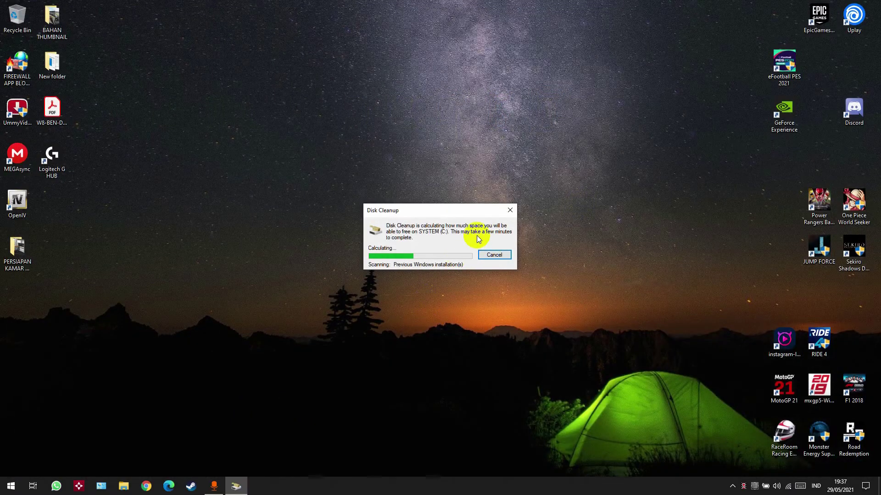
{"action": "right_click", "coordinate": [206, 218]}
{"action": "left_click", "coordinate": [230, 246]}
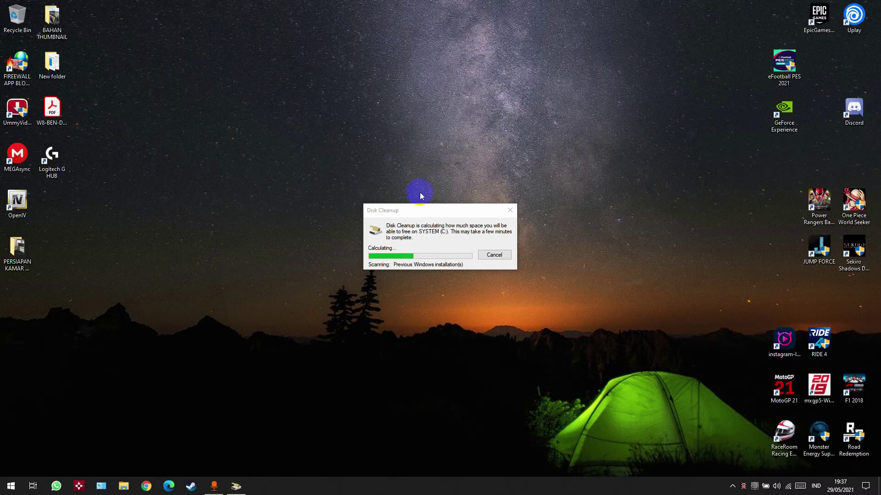
{"action": "left_click", "coordinate": [430, 213]}
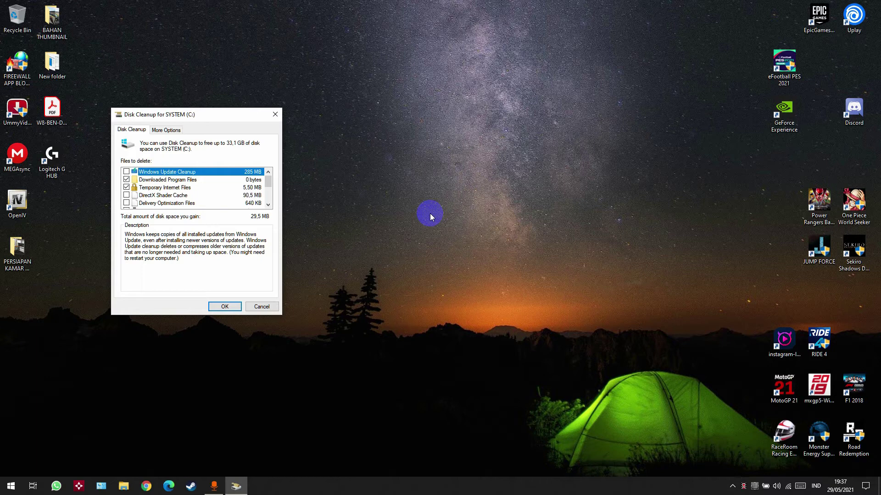
Step: Select Previous Windows installation(s), listed at 32,8 GB, to read its description
{"action": "scroll", "coordinate": [196, 191], "scroll_direction": "down", "scroll_amount": 2}
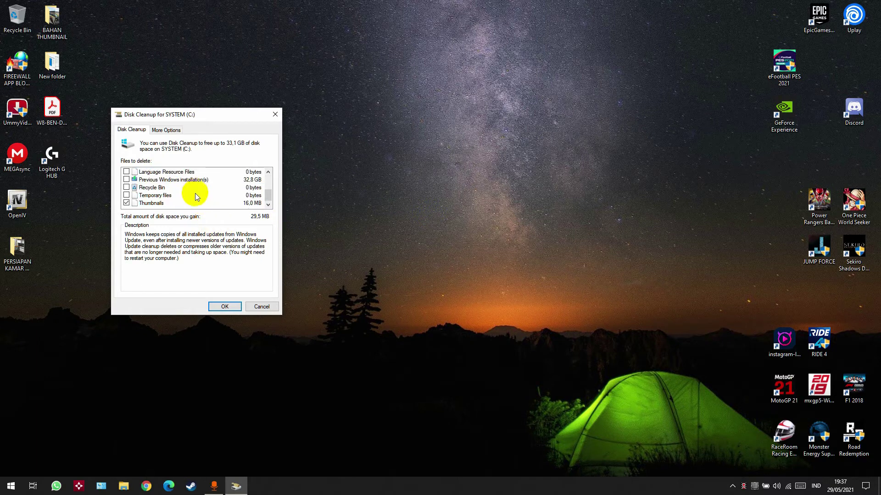
{"action": "scroll", "coordinate": [195, 195], "scroll_direction": "up", "scroll_amount": 3}
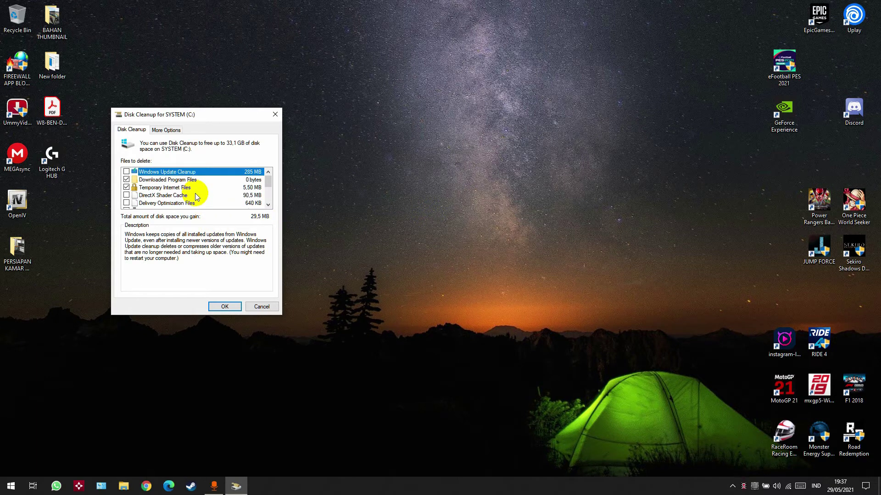
{"action": "scroll", "coordinate": [195, 193], "scroll_direction": "down", "scroll_amount": 3}
{"action": "scroll", "coordinate": [203, 189], "scroll_direction": "up", "scroll_amount": 3}
{"action": "scroll", "coordinate": [200, 191], "scroll_direction": "down", "scroll_amount": 3}
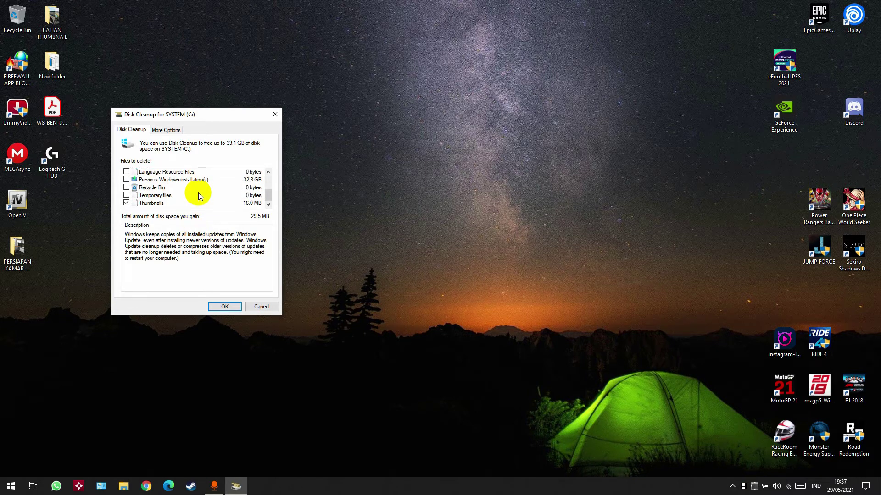
{"action": "left_click", "coordinate": [171, 180]}
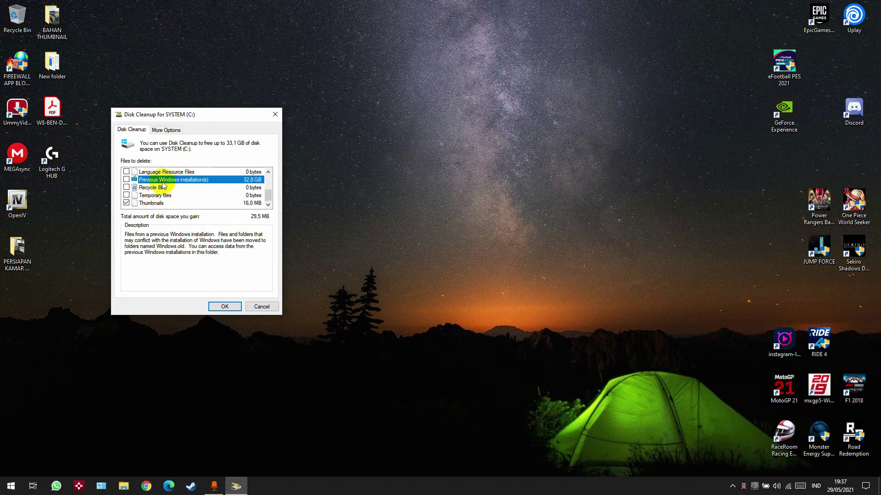
Step: Search Start for 'disk' and bring up Disk Cleanup's extra launch options
{"action": "left_click", "coordinate": [2, 489]}
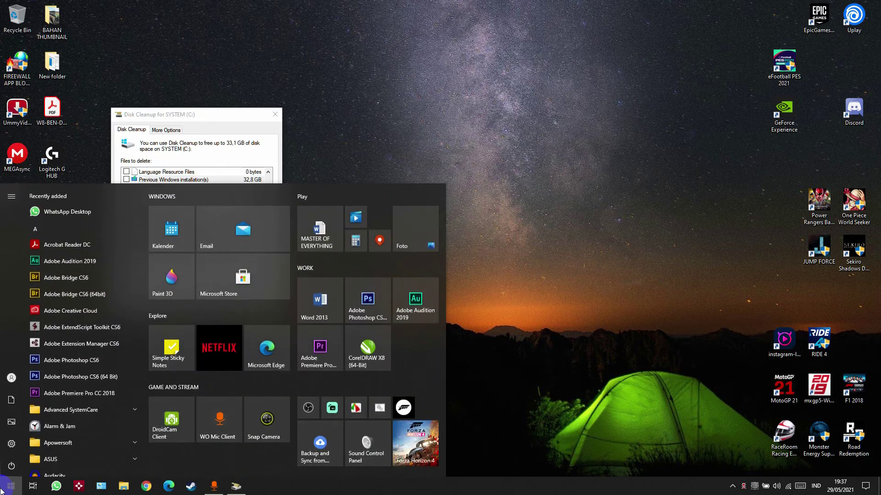
{"action": "type", "text": "disk"}
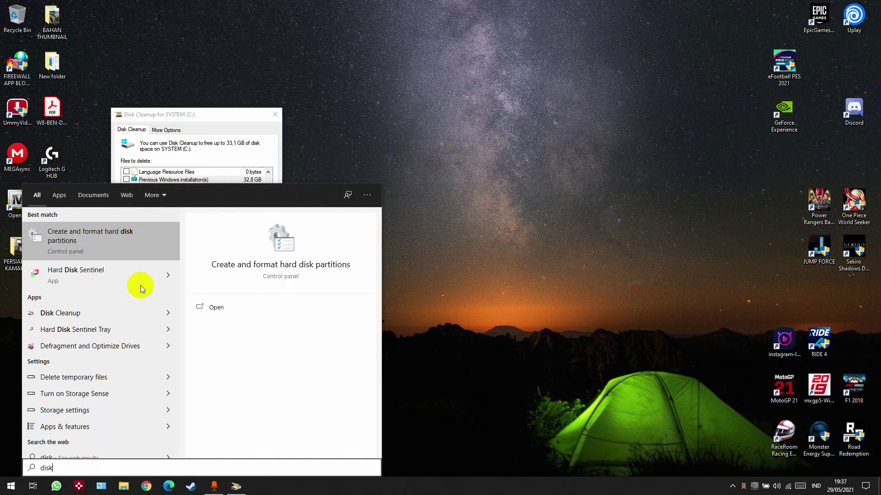
{"action": "right_click", "coordinate": [114, 314]}
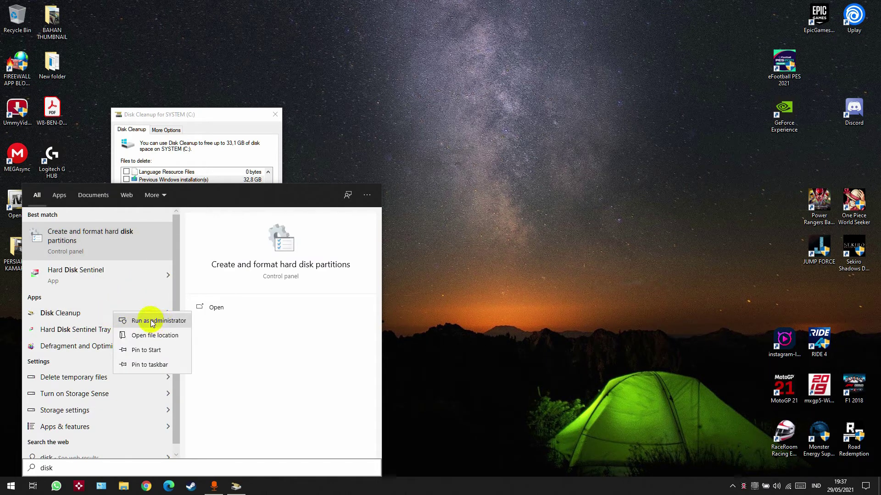
Step: Run Disk Cleanup as administrator and tick Previous Windows installation(s) for deletion
{"action": "left_click", "coordinate": [211, 114]}
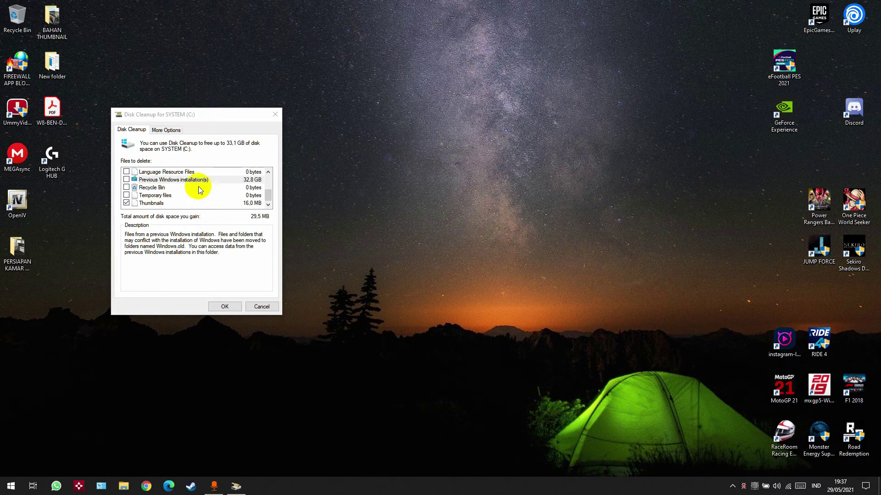
{"action": "scroll", "coordinate": [186, 202], "scroll_direction": "up", "scroll_amount": 2}
{"action": "scroll", "coordinate": [186, 203], "scroll_direction": "down", "scroll_amount": 1}
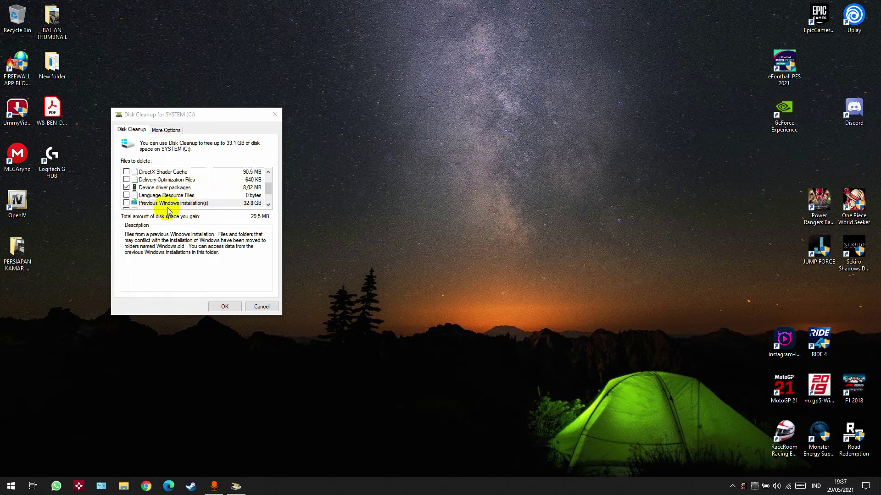
{"action": "left_click", "coordinate": [168, 204]}
{"action": "scroll", "coordinate": [166, 194], "scroll_direction": "down", "scroll_amount": 1}
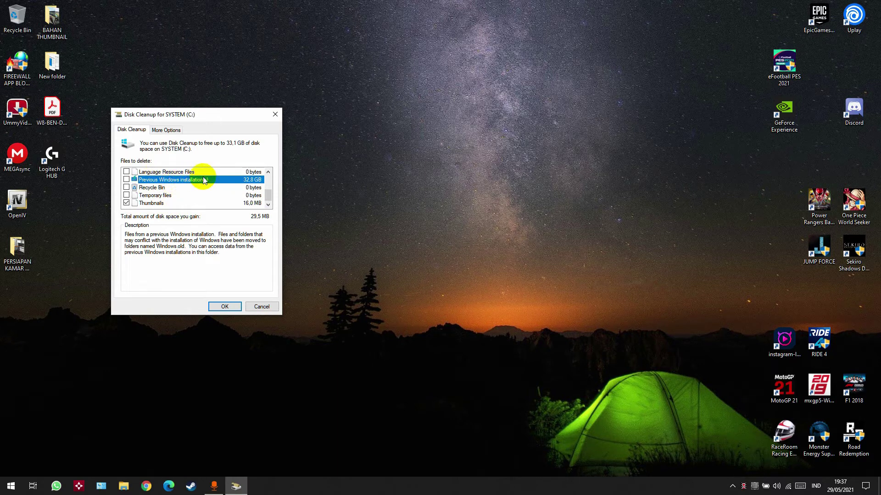
{"action": "left_click", "coordinate": [126, 179]}
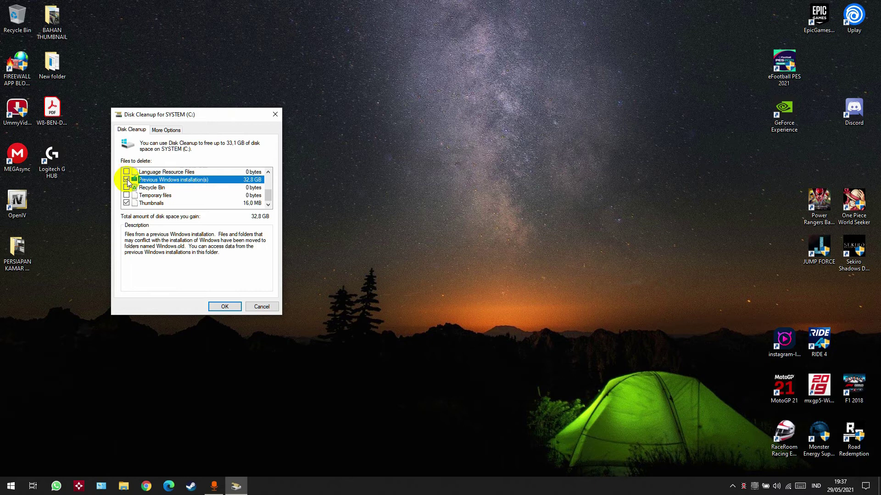
Step: Also tick Windows Update Cleanup and proceed with the 33,1 GB cleanup
{"action": "scroll", "coordinate": [166, 188], "scroll_direction": "up", "scroll_amount": 2}
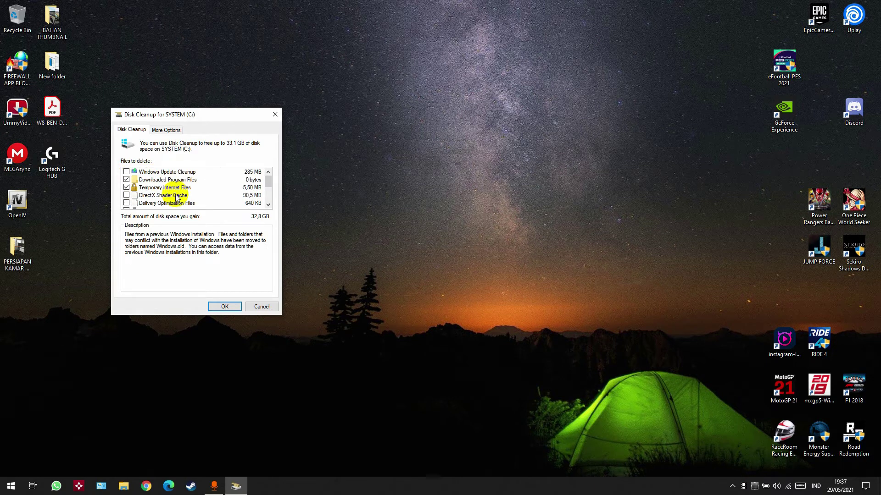
{"action": "left_click", "coordinate": [135, 172]}
{"action": "left_click", "coordinate": [126, 171]}
{"action": "scroll", "coordinate": [147, 183], "scroll_direction": "down", "scroll_amount": 3}
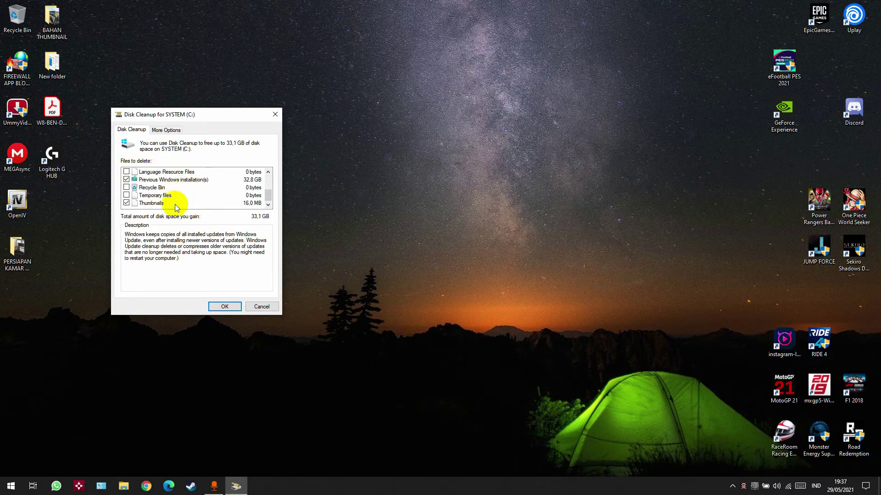
{"action": "left_click", "coordinate": [224, 307]}
Step: Confirm permanently deleting the files, then view the drives under This PC in File Explorer
{"action": "left_click", "coordinate": [459, 250]}
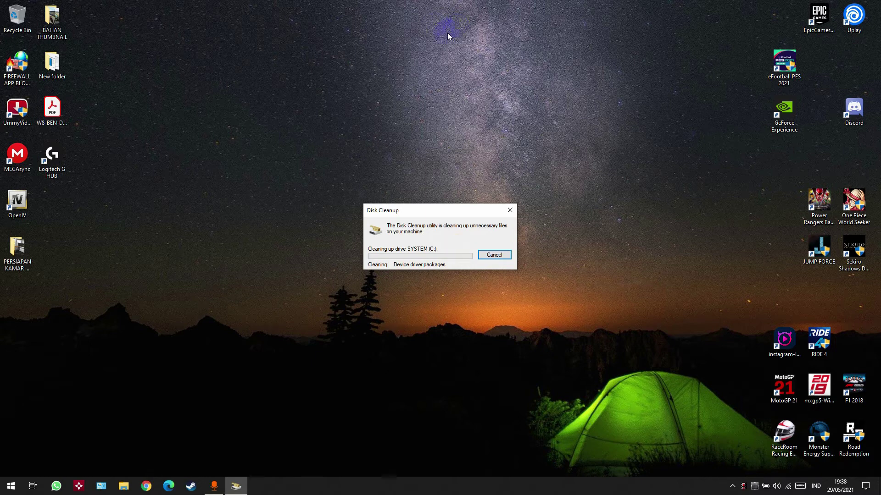
{"action": "left_click", "coordinate": [119, 483]}
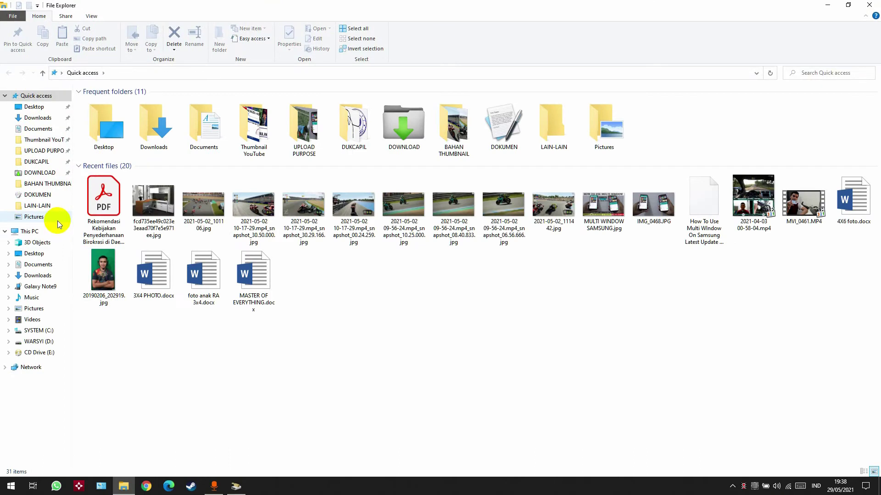
{"action": "left_click", "coordinate": [49, 231]}
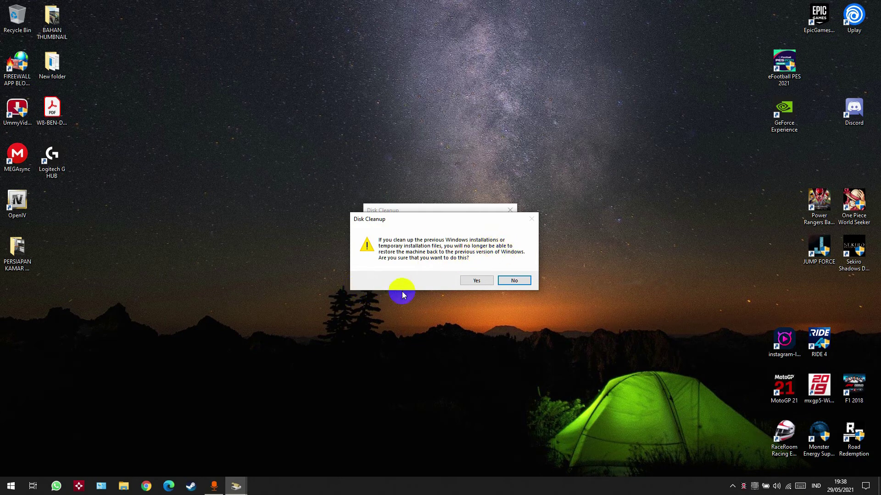
Step: Accept the warning about losing the Windows rollback, then refresh the desktop once cleanup ends
{"action": "left_click", "coordinate": [477, 280]}
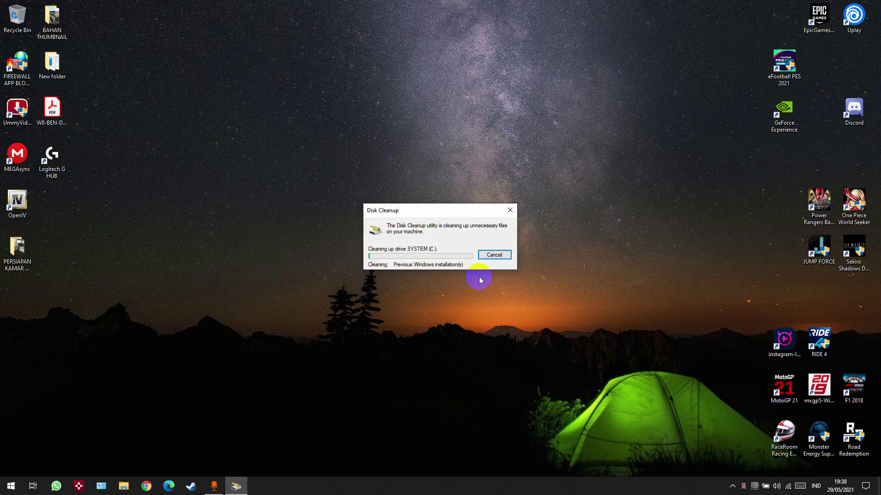
{"action": "right_click", "coordinate": [208, 283]}
{"action": "left_click", "coordinate": [232, 304]}
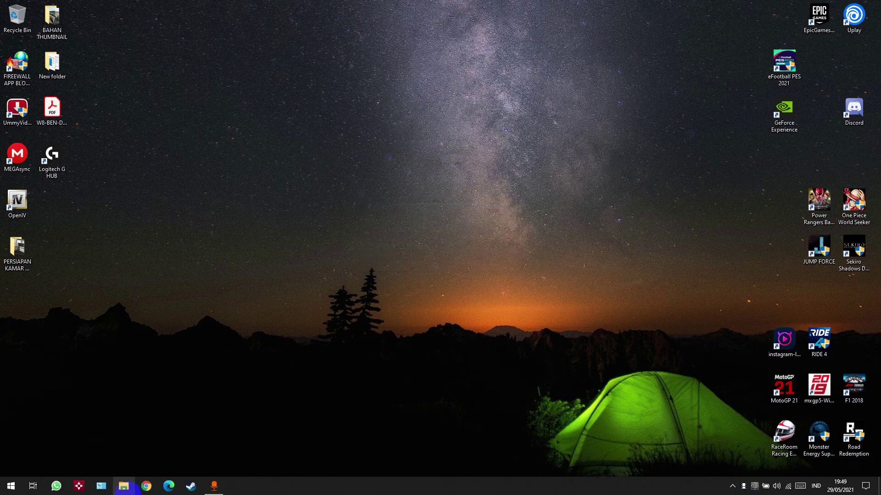
Step: Refresh This PC in File Explorer to show SYSTEM (C:) with 64,9 GB free of 231 GB
{"action": "key", "text": "super+e"}
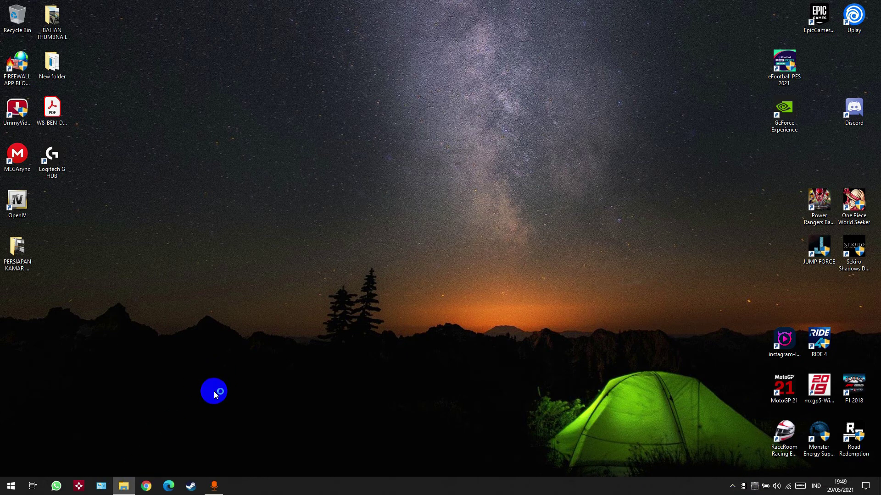
{"action": "left_click", "coordinate": [34, 242]}
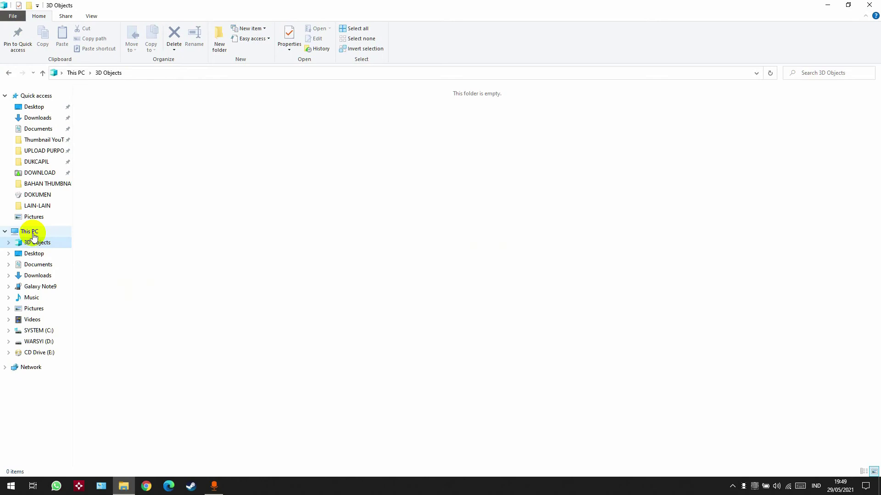
{"action": "left_click", "coordinate": [29, 232]}
{"action": "right_click", "coordinate": [201, 276]}
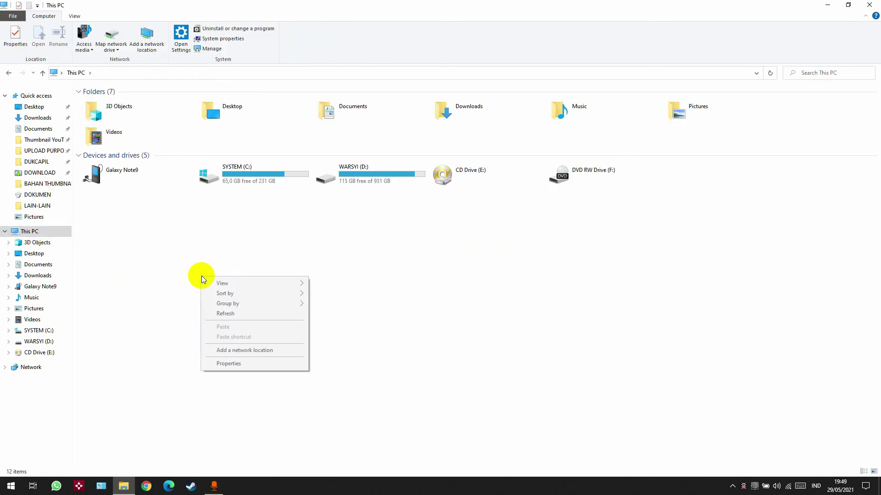
{"action": "left_click", "coordinate": [226, 314]}
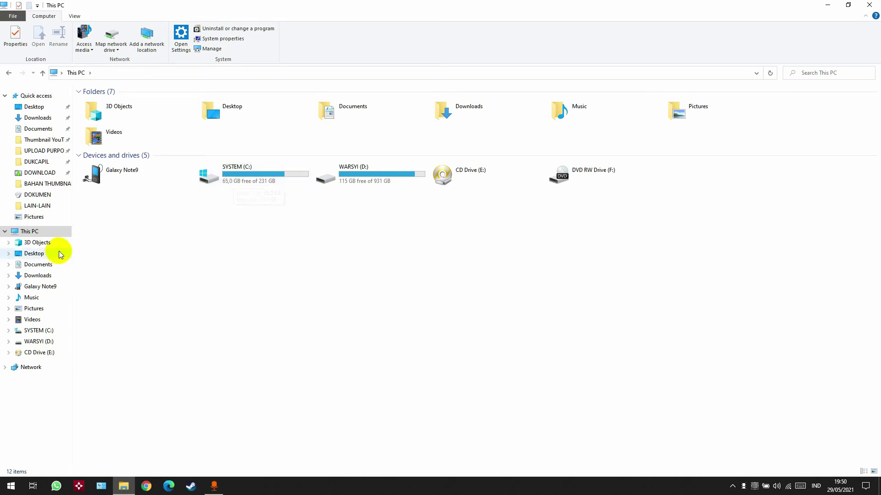
{"action": "double_click", "coordinate": [234, 170]}
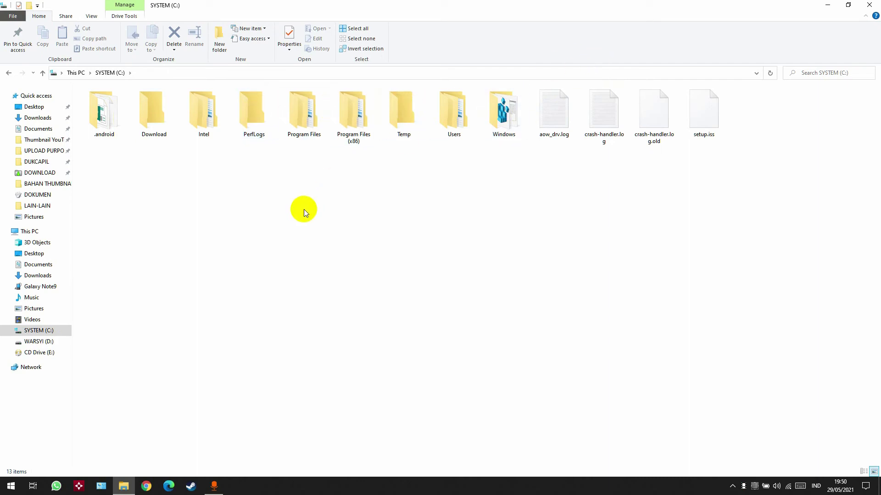
{"action": "left_click", "coordinate": [33, 236]}
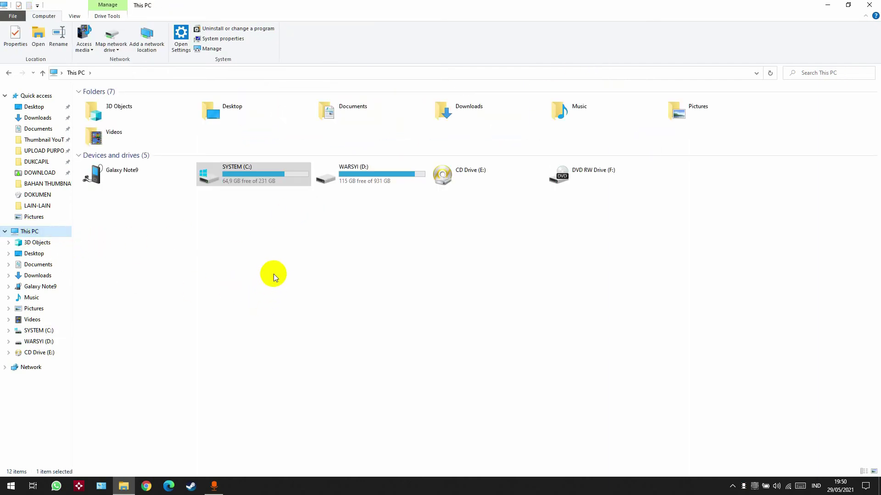
{"action": "right_click", "coordinate": [235, 279]}
{"action": "left_click", "coordinate": [266, 315]}
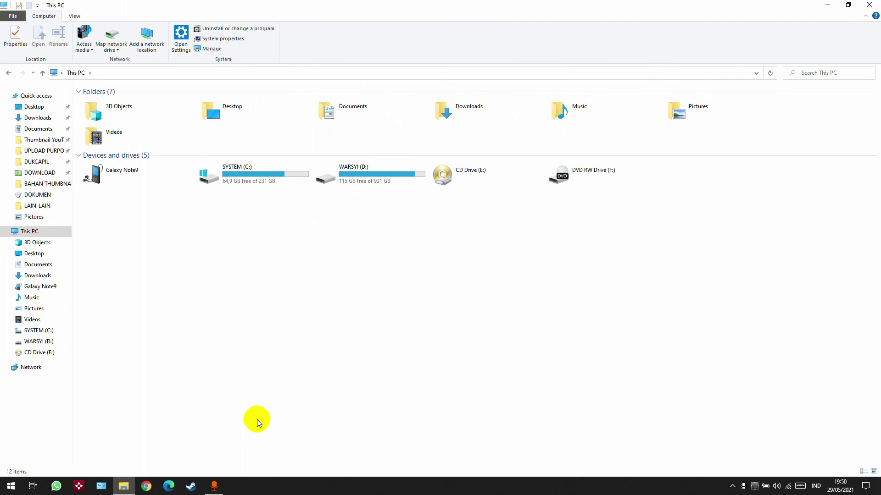